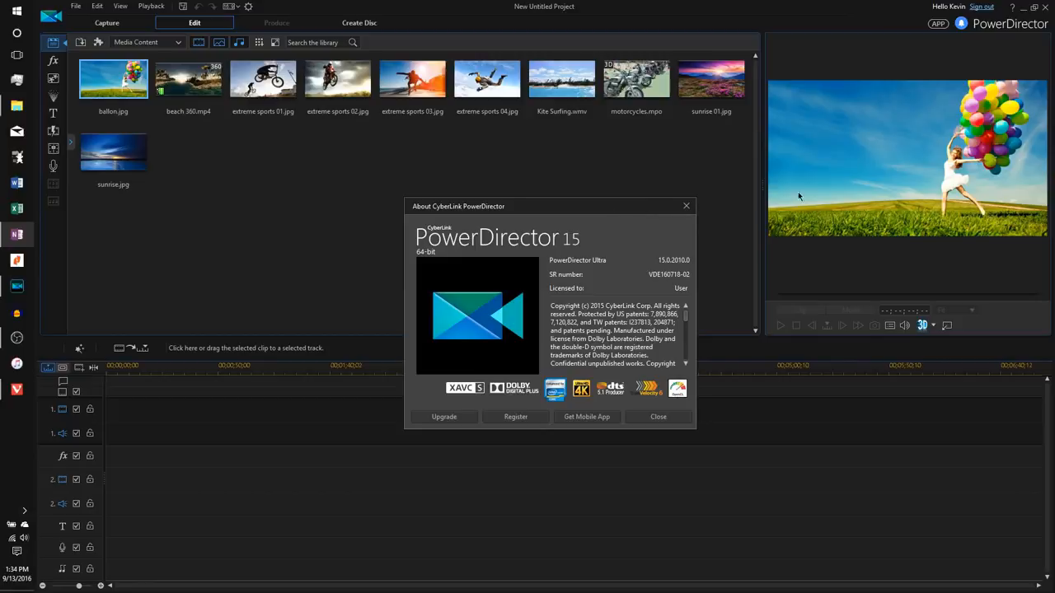
- Set the project aspect ratio to 360 and place beach 360.mp4 at the start of video track 1
left_click(637, 416)
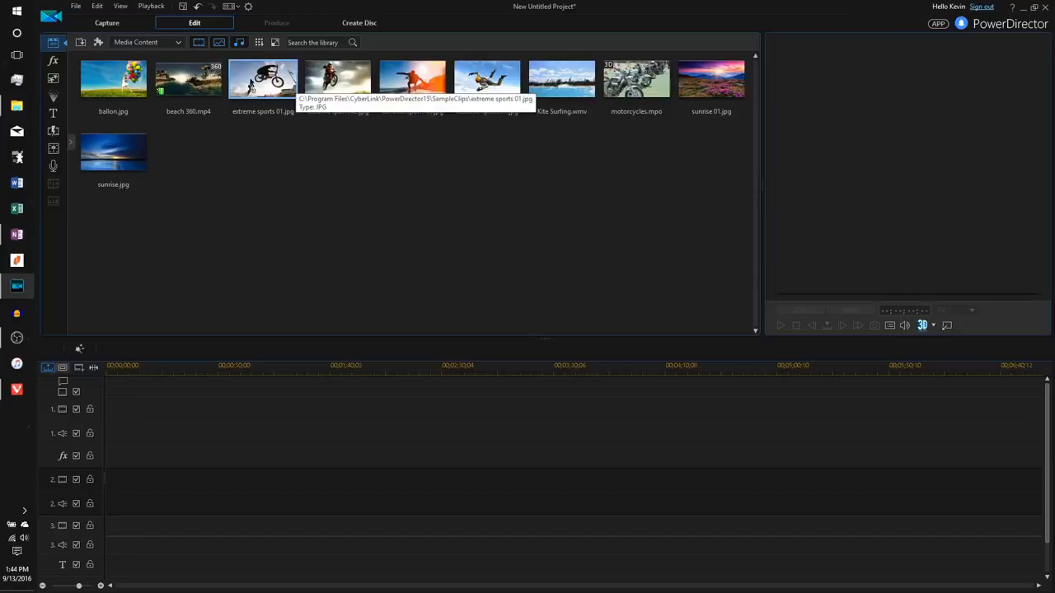
left_click(230, 8)
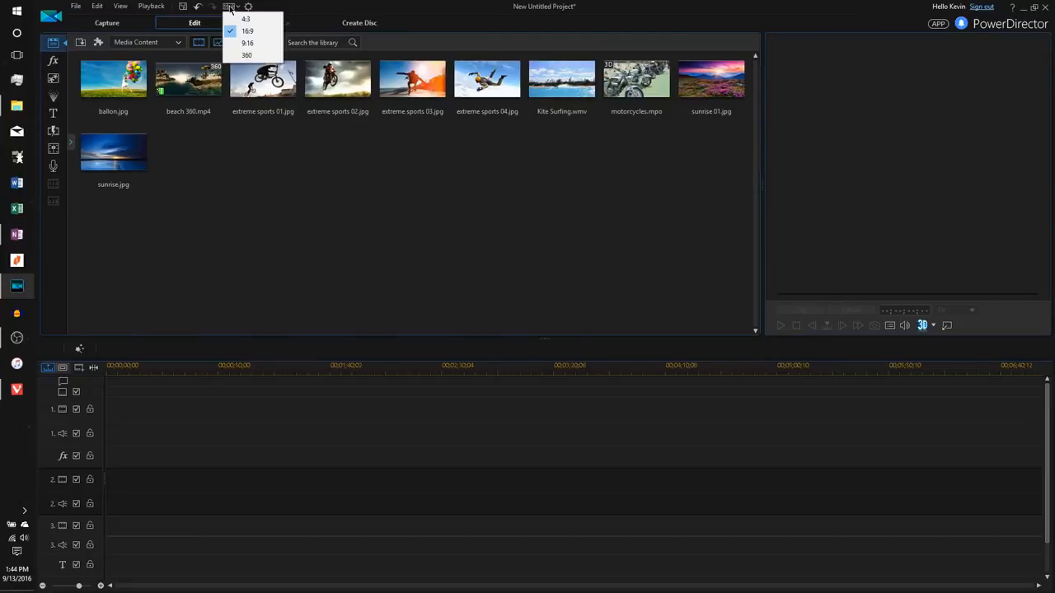
left_click(259, 55)
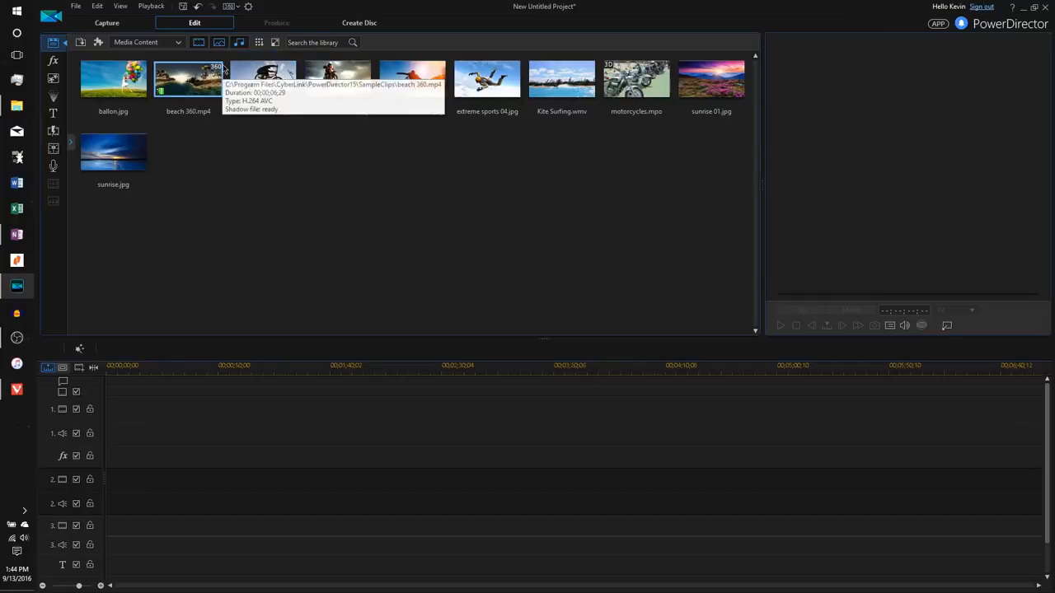
mouse_move(206, 86)
left_mouse_down()
mouse_move(137, 395)
mouse_move(106, 420)
left_mouse_up()
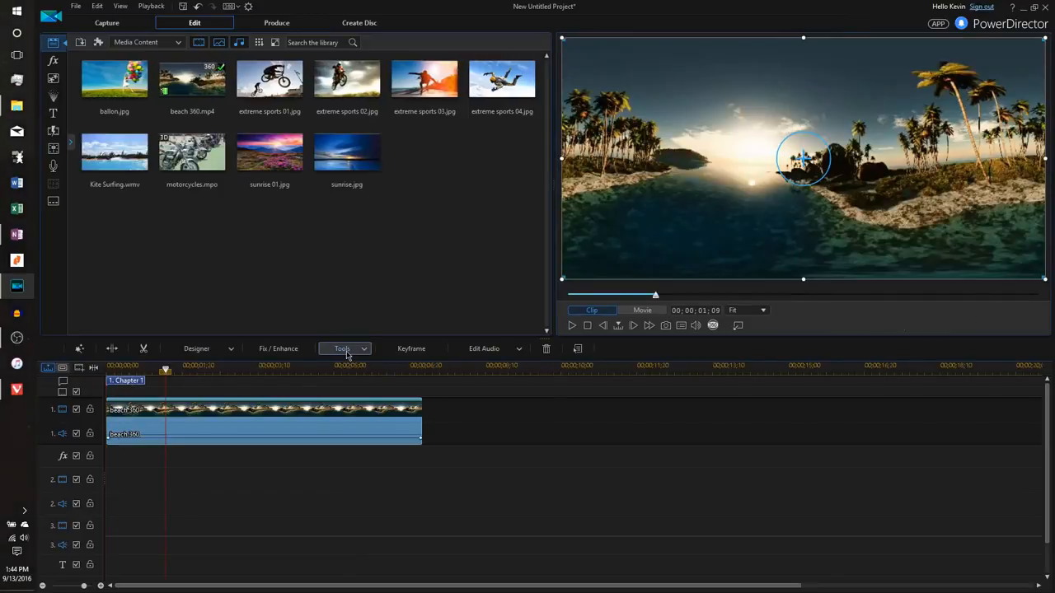
- Open the beach 360 clip in View Designer, switching the project aspect ratio to 16:9
left_click(346, 349)
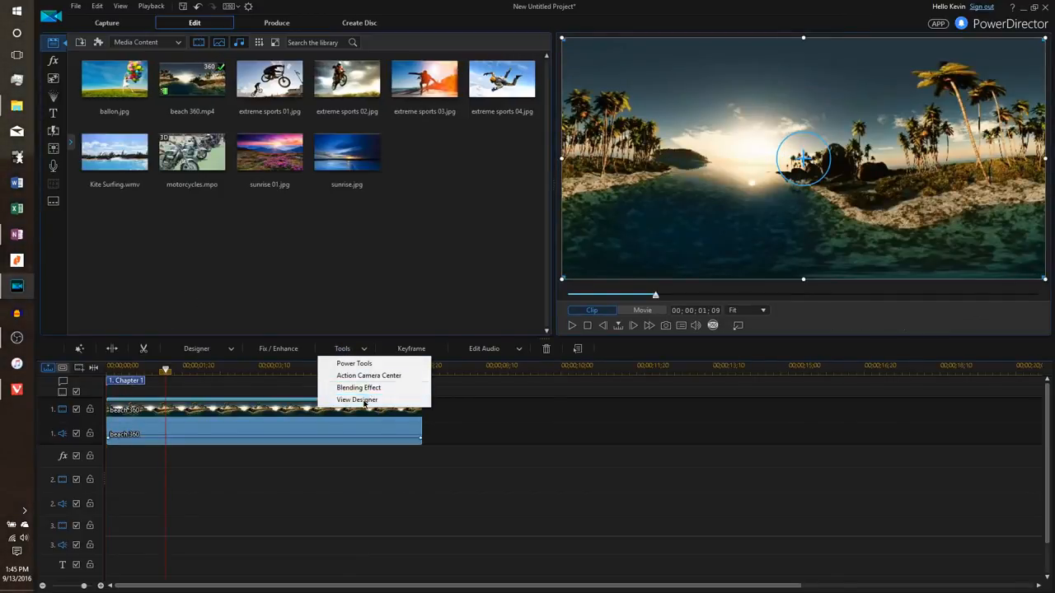
left_click(360, 400)
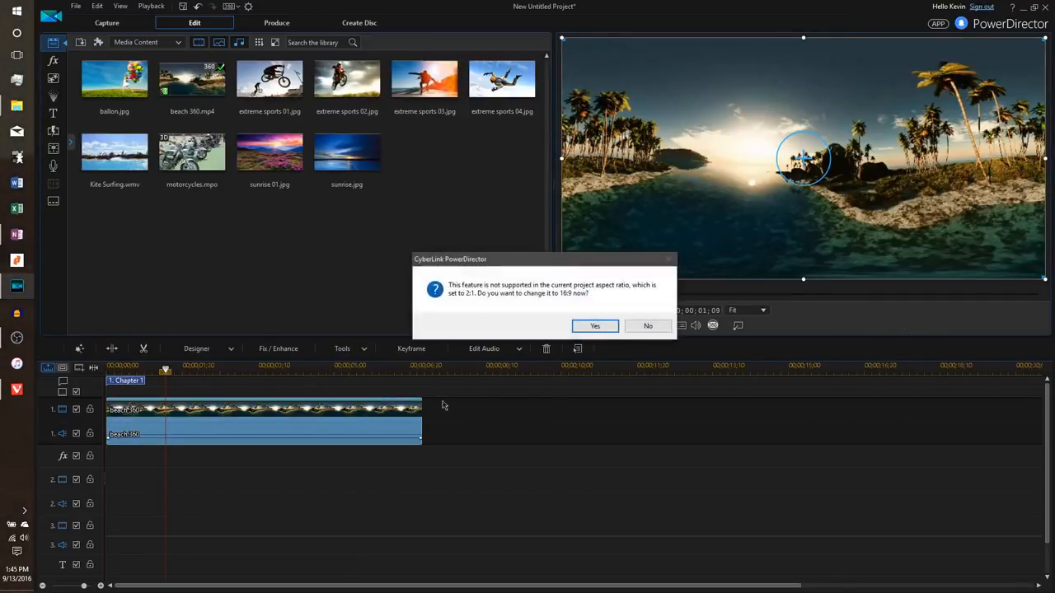
left_click(596, 326)
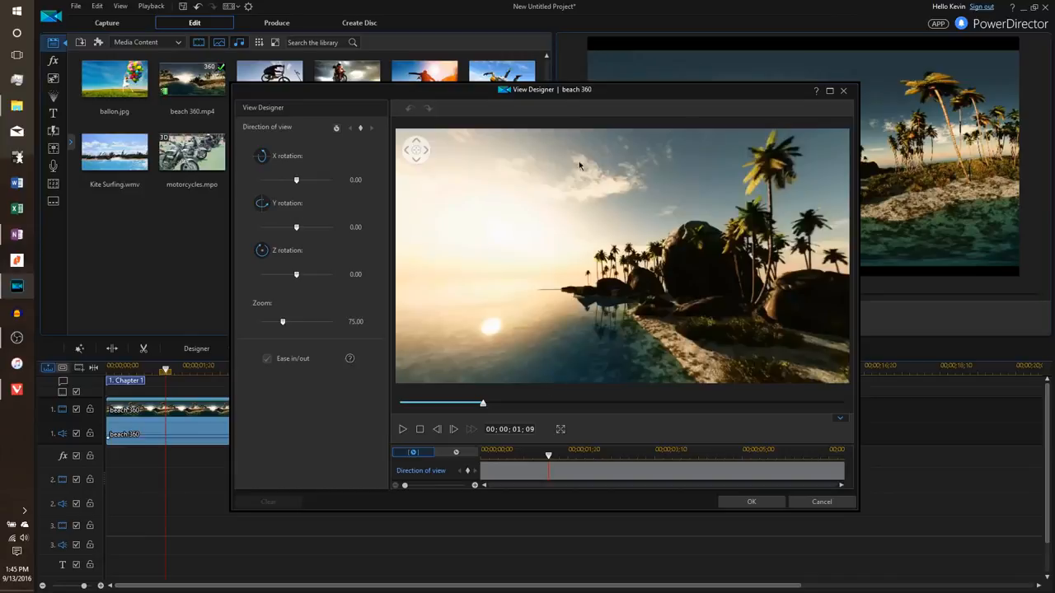
left_click_drag(594, 90, 594, 60)
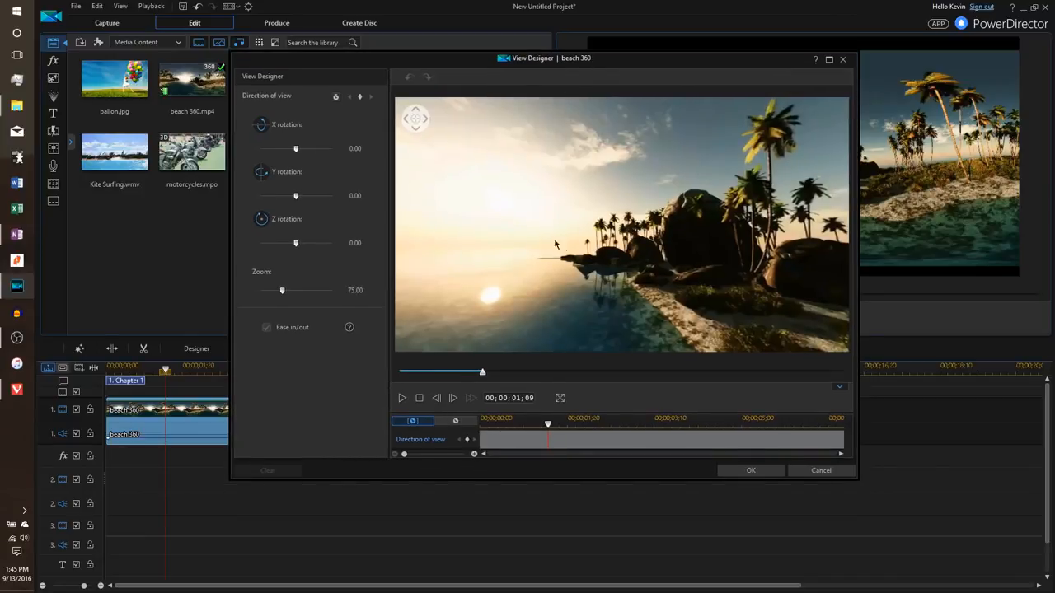
- Rotate the direction of view to about X 2.00 and Y -121.42, and play the clip briefly to preview it
left_click_drag(487, 227, 526, 198)
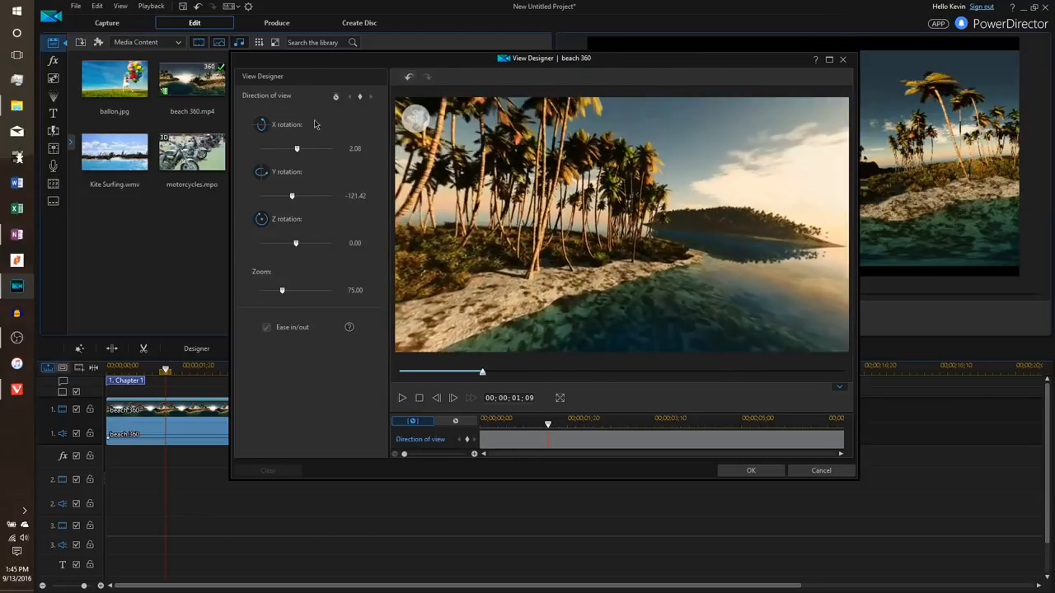
left_click(402, 398)
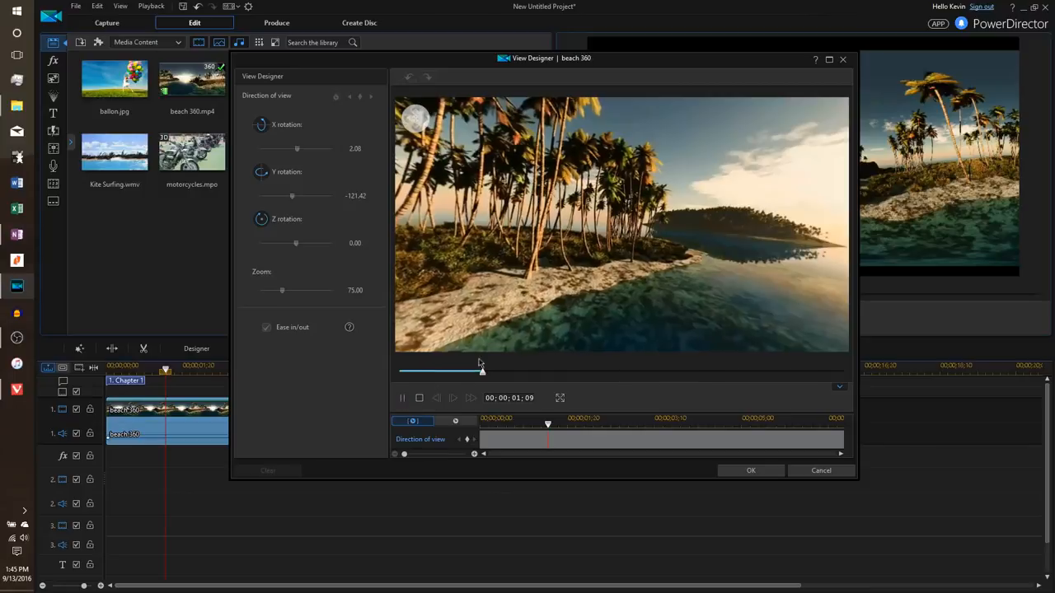
left_click(401, 398)
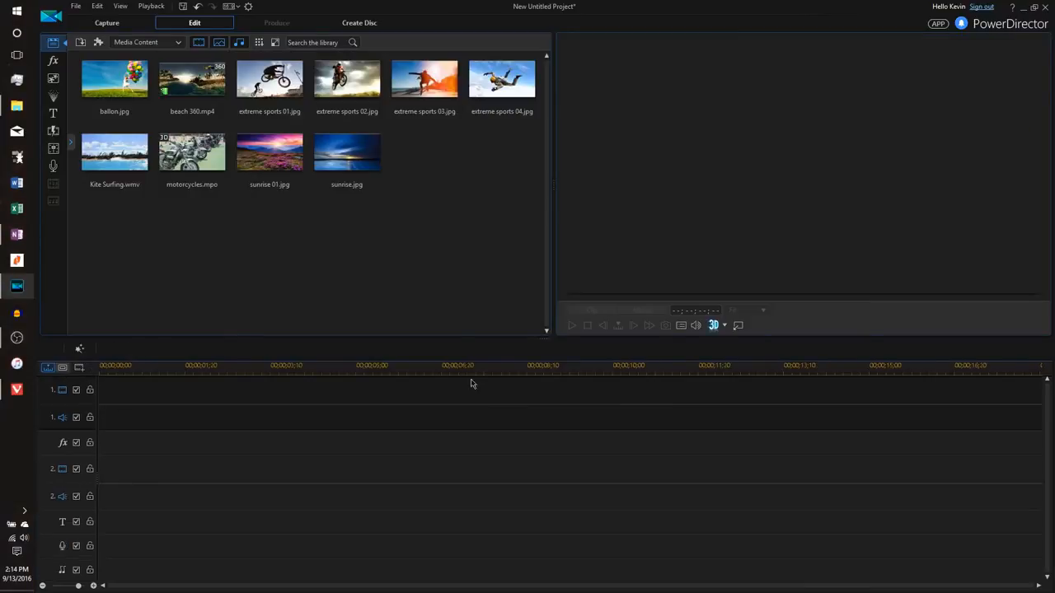
- Set the project aspect ratio to 9:16 and place ballon.jpg at the start of video track 1
left_click(230, 7)
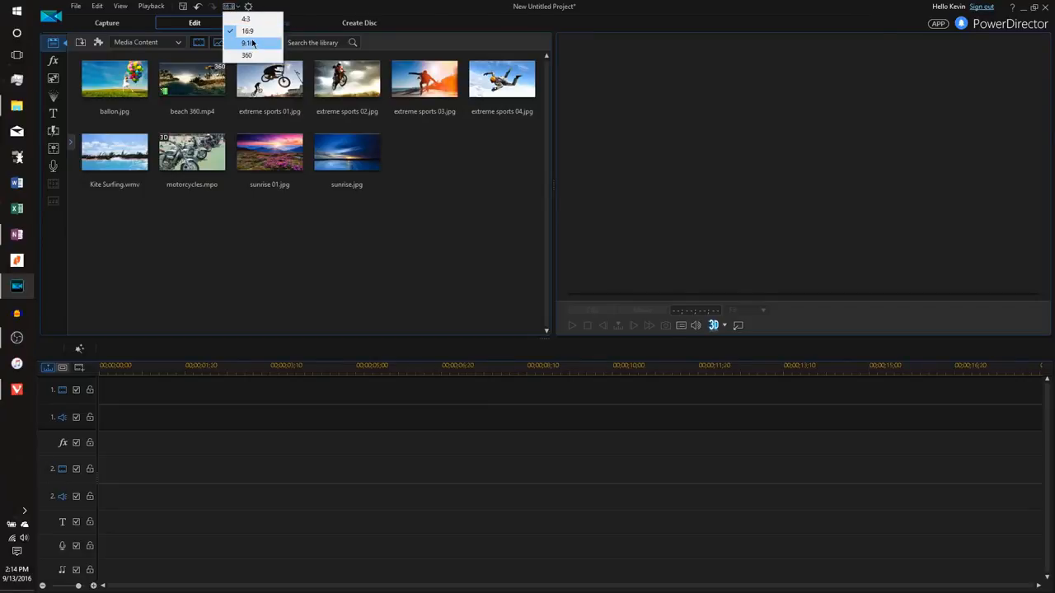
left_click(251, 43)
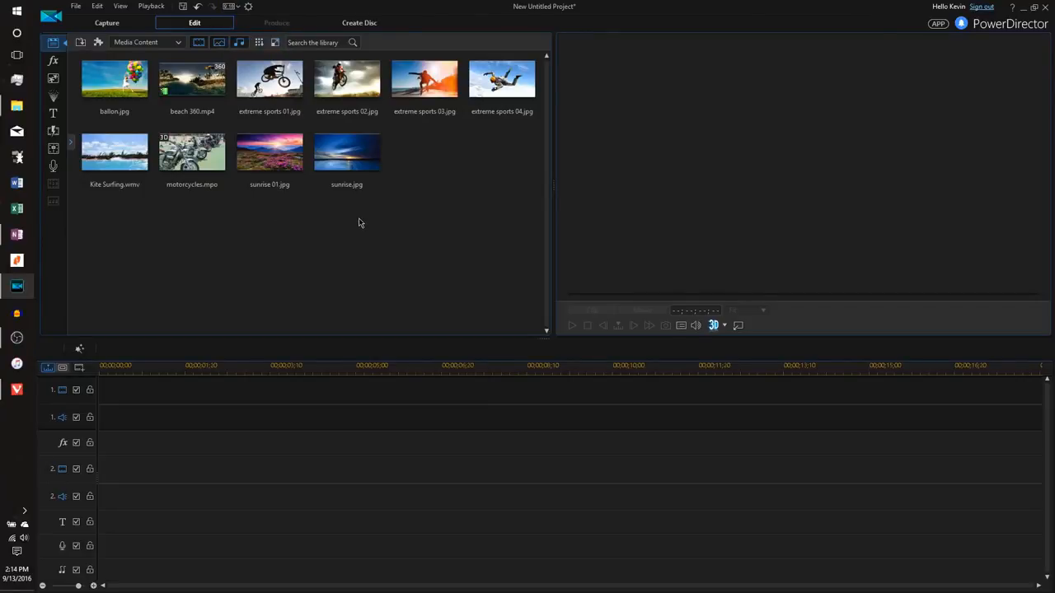
left_click_drag(125, 66, 96, 414)
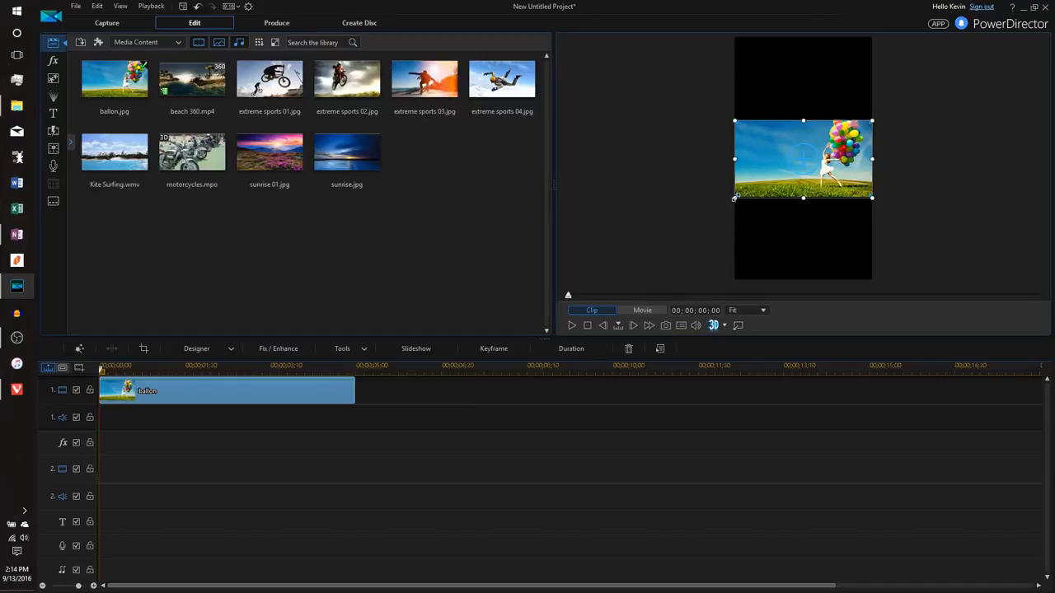
- Enlarge the balloon photo beyond the sides of the portrait frame and move it upward in the preview
left_click_drag(734, 197, 671, 233)
left_click_drag(741, 174, 766, 131)
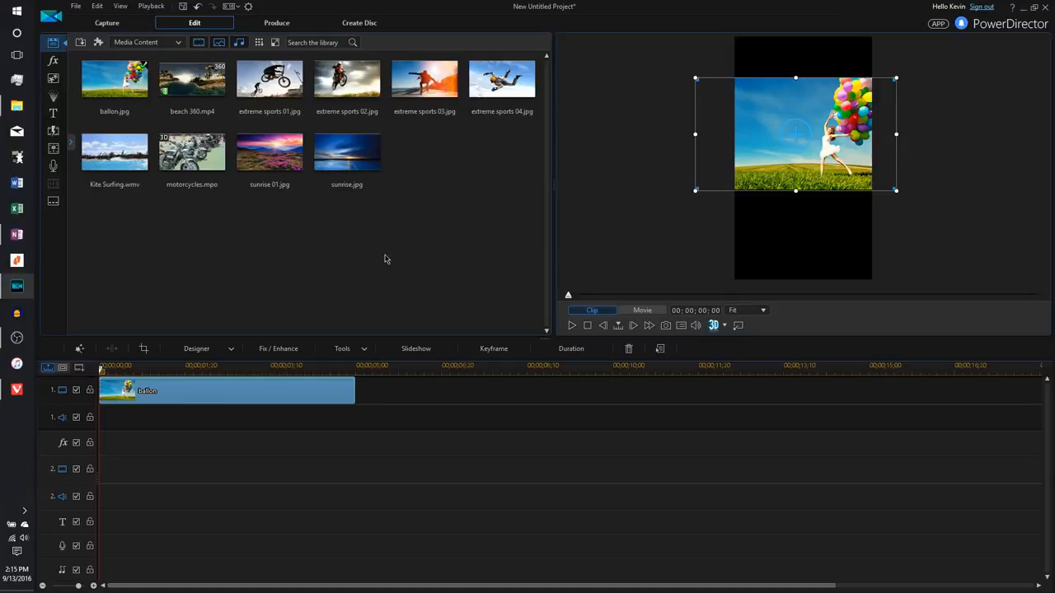
left_click(429, 437)
left_click_drag(377, 447, 294, 388)
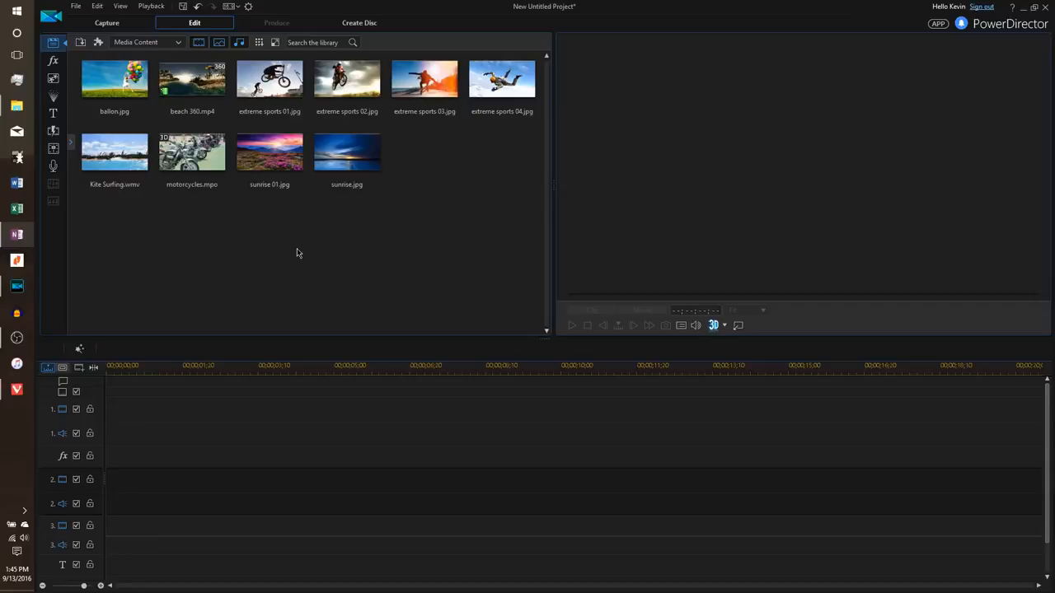
- Place Kite Surfing.wmv at the start of video track 1 and open the Blending Effect Designer for it
left_click(211, 87)
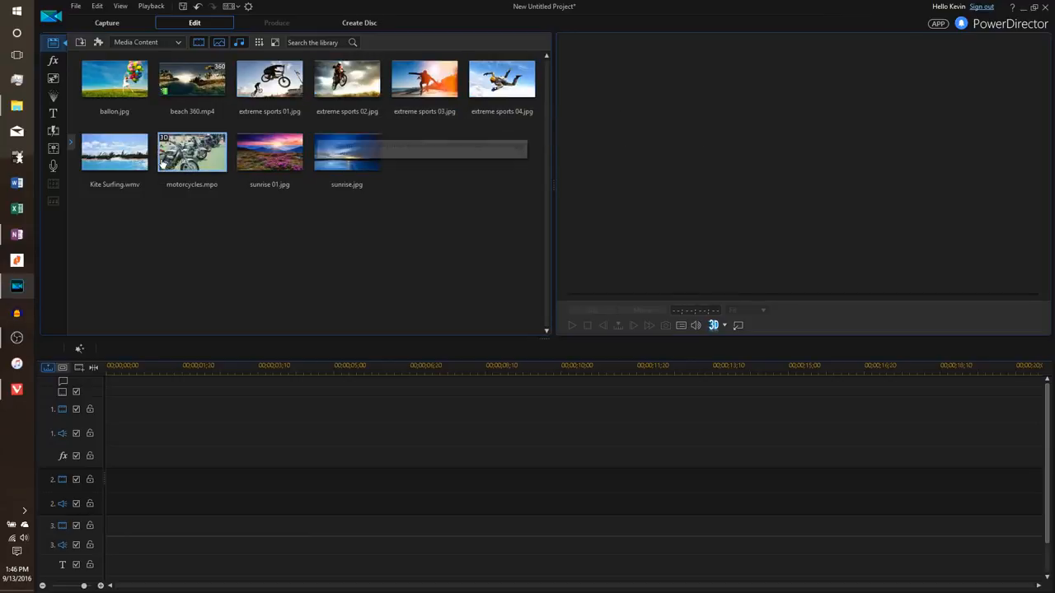
left_click_drag(86, 401, 116, 410)
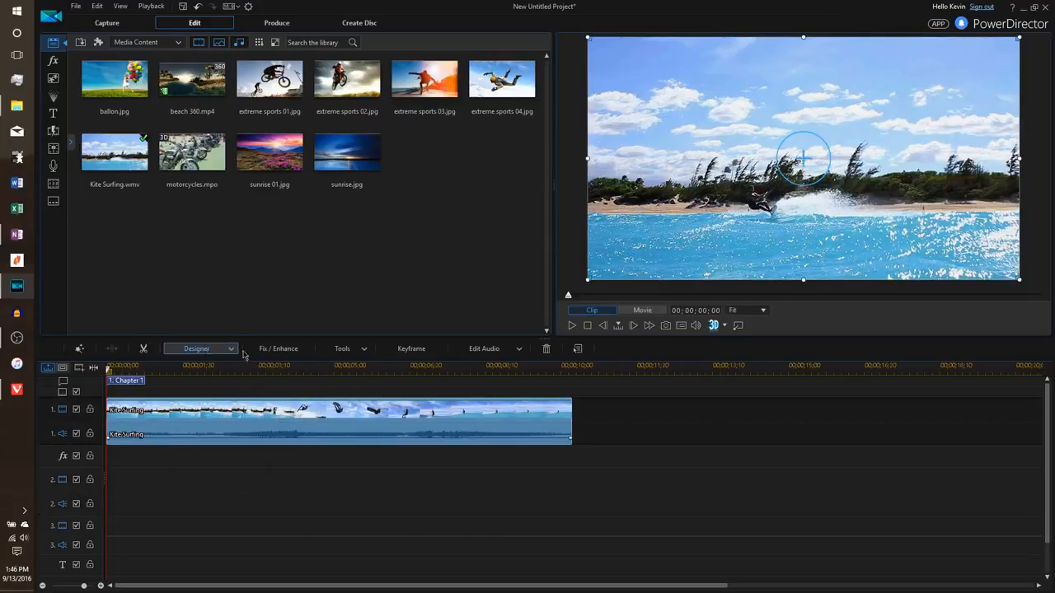
left_click(344, 348)
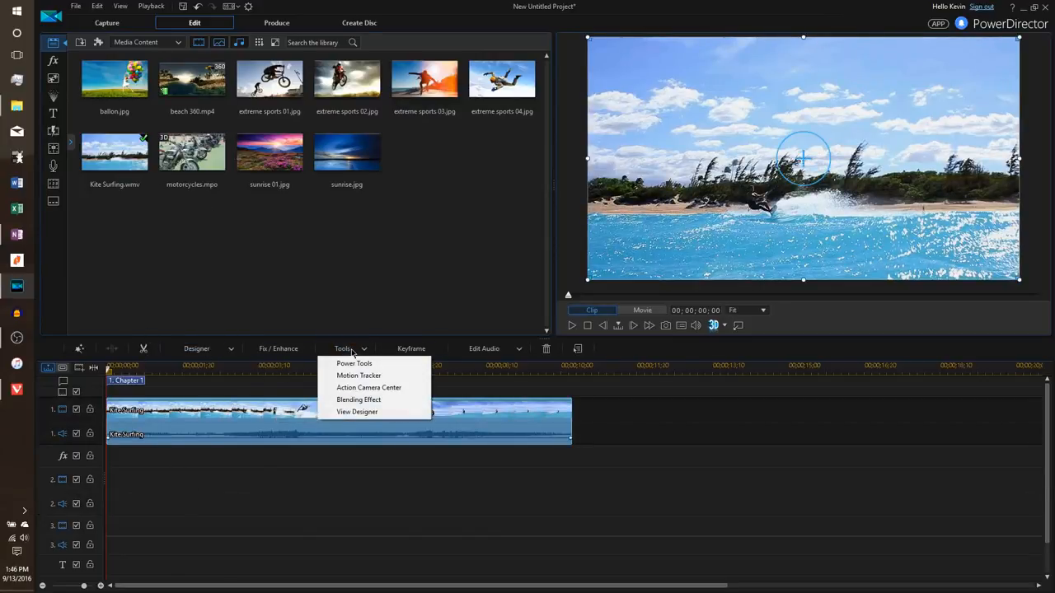
left_click(358, 400)
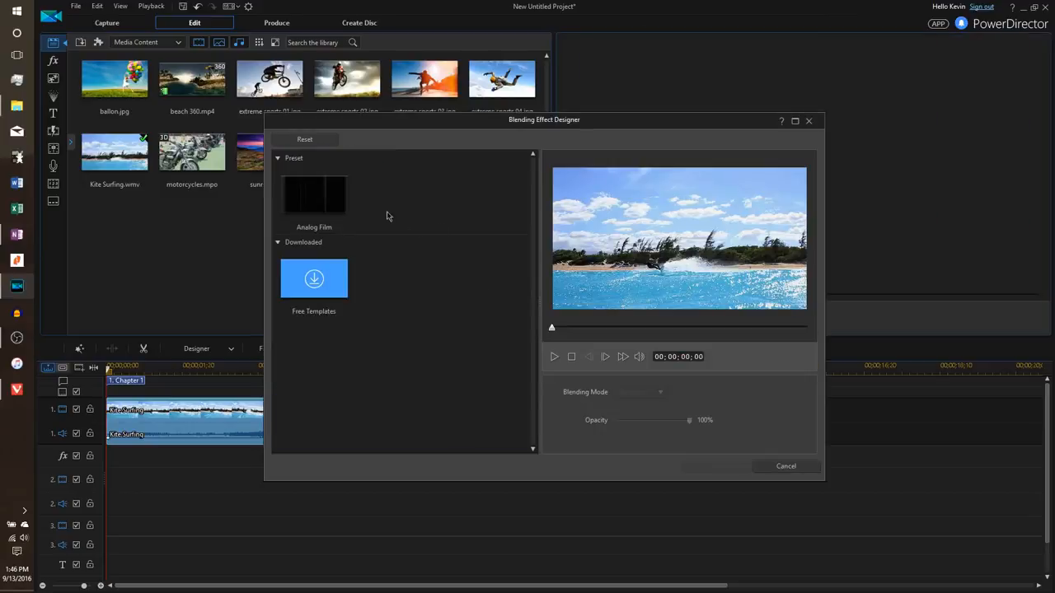
- Choose the Analog Film blending preset, preview it in playback, and apply it to the Kite Surfing clip
left_click(314, 188)
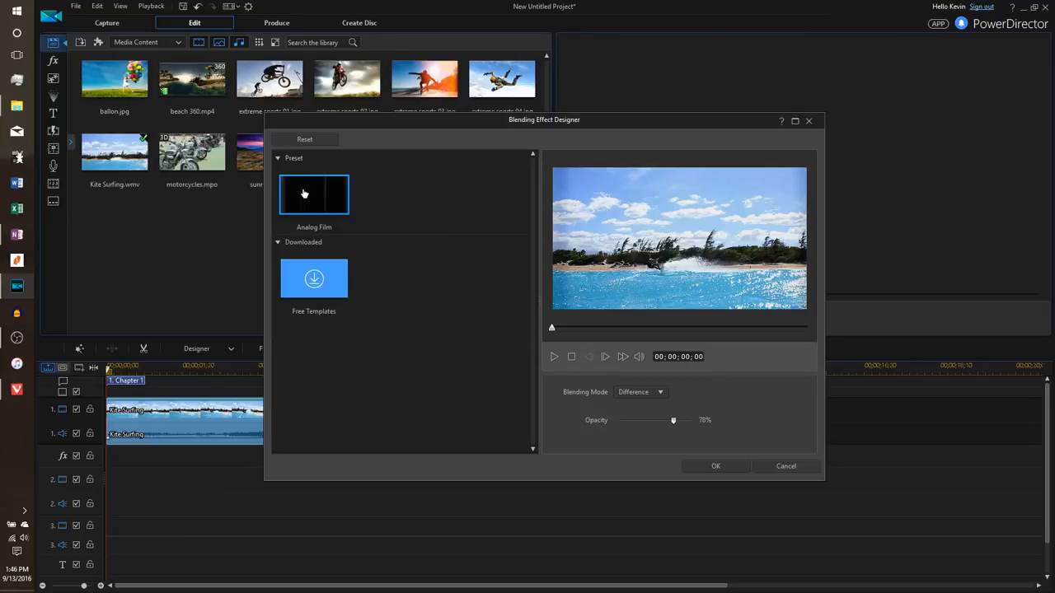
left_click(554, 356)
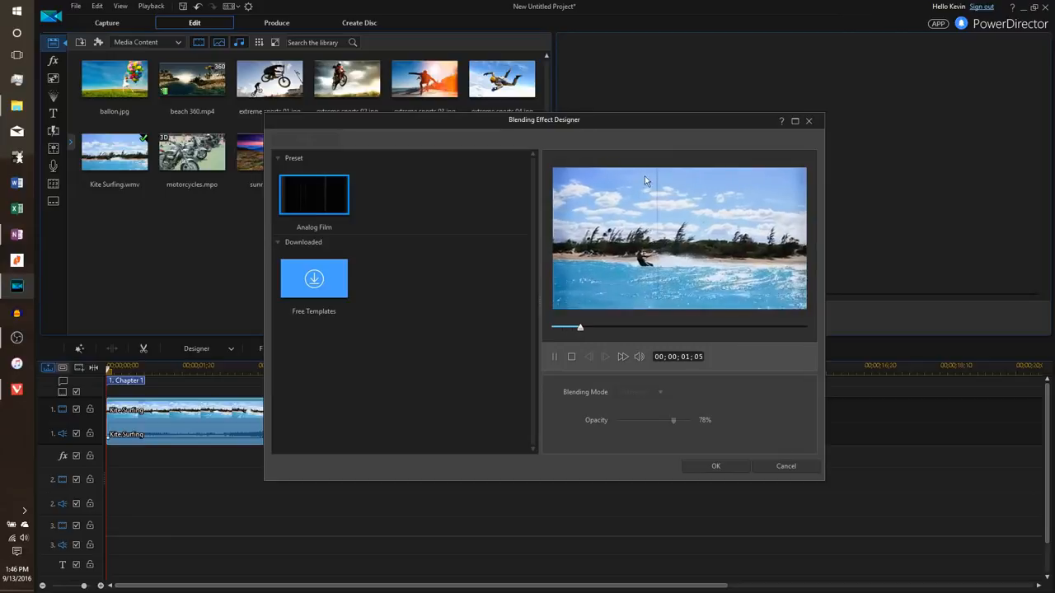
left_click(554, 358)
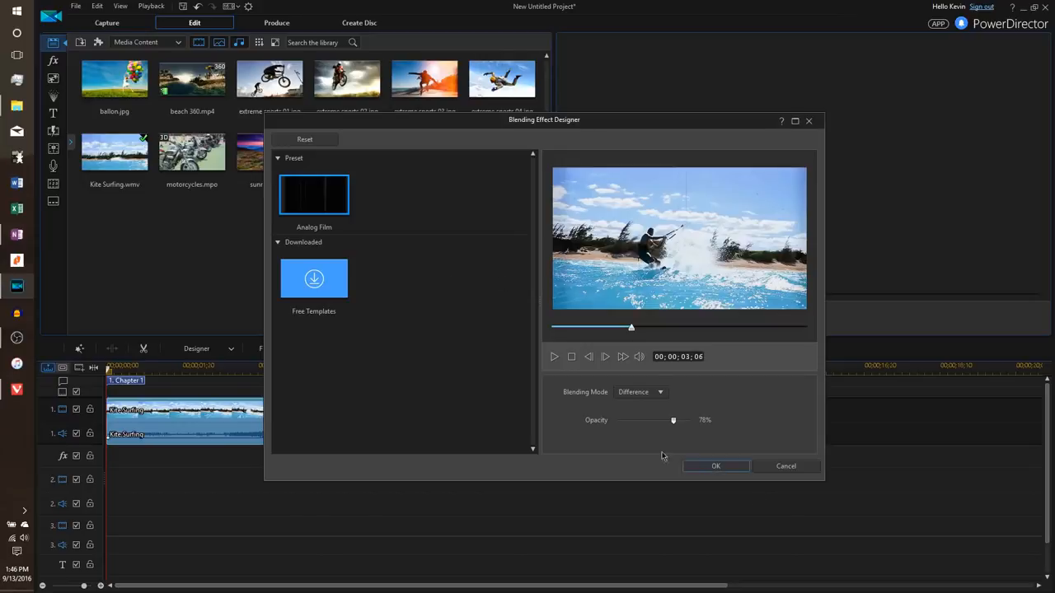
left_click(716, 468)
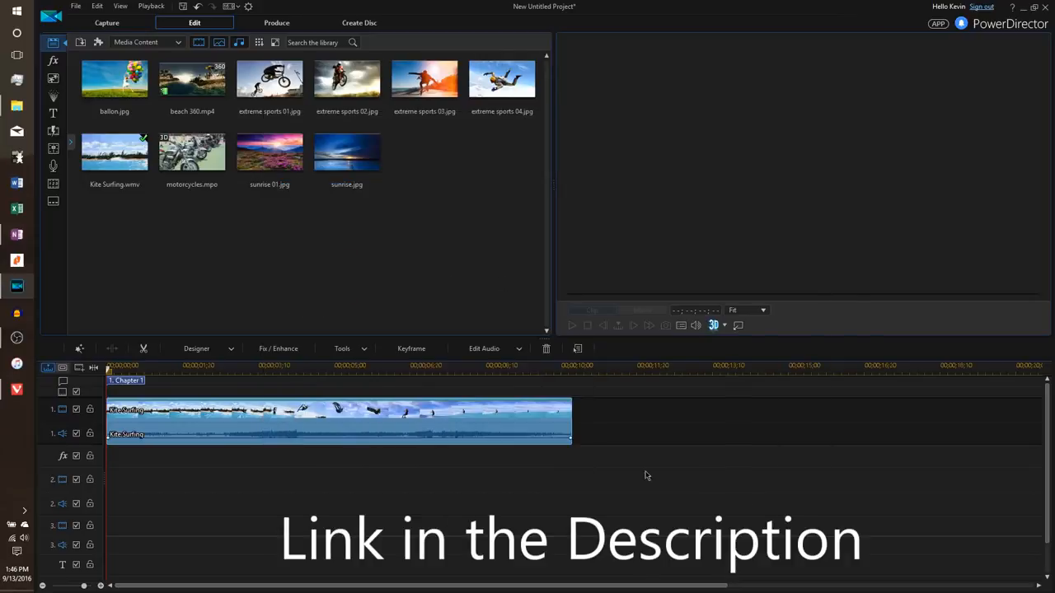
left_click(552, 532)
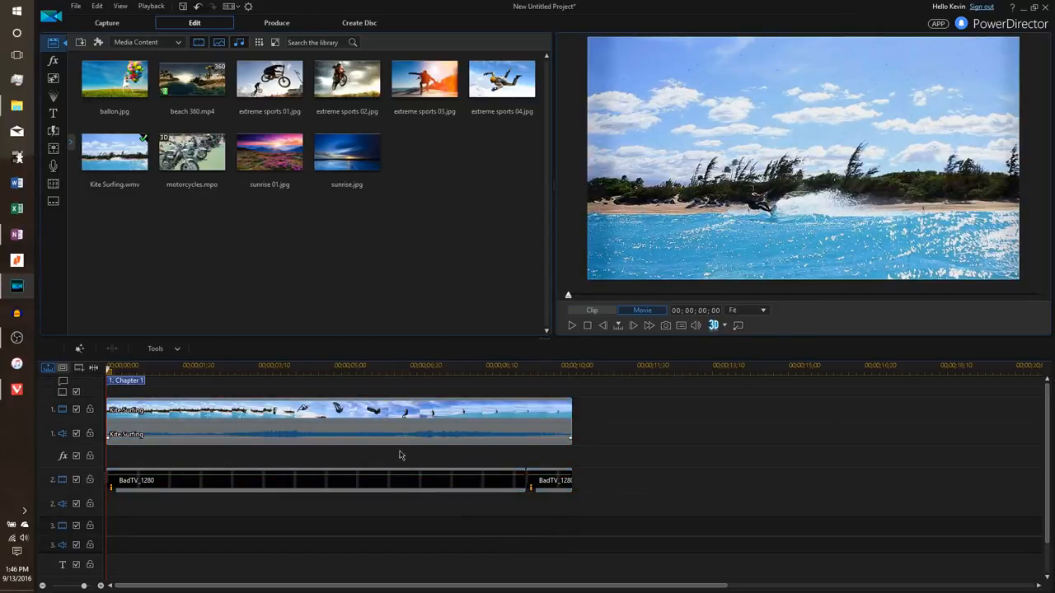
- Delete the Kite Surfing clip and both BadTV_1280 overlay clips from the timeline
left_click(51, 61)
left_click(51, 43)
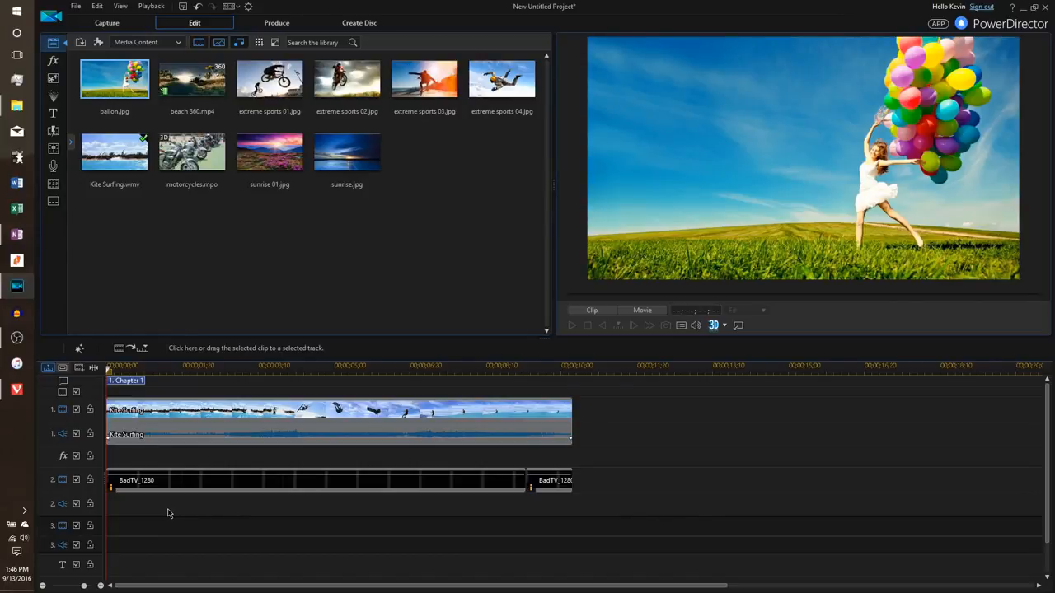
left_click_drag(168, 510, 513, 448)
left_click_drag(512, 448, 536, 420)
key("Delete")
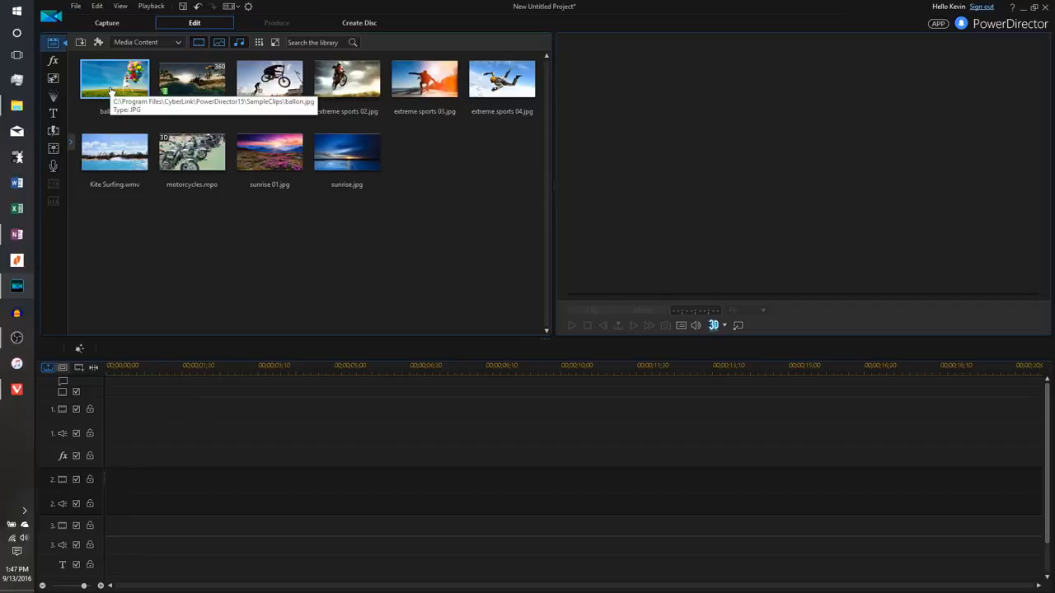
- Place ballon.jpg at the start of video track 1, followed directly by Kite Surfing.wmv
left_click_drag(111, 89, 103, 408)
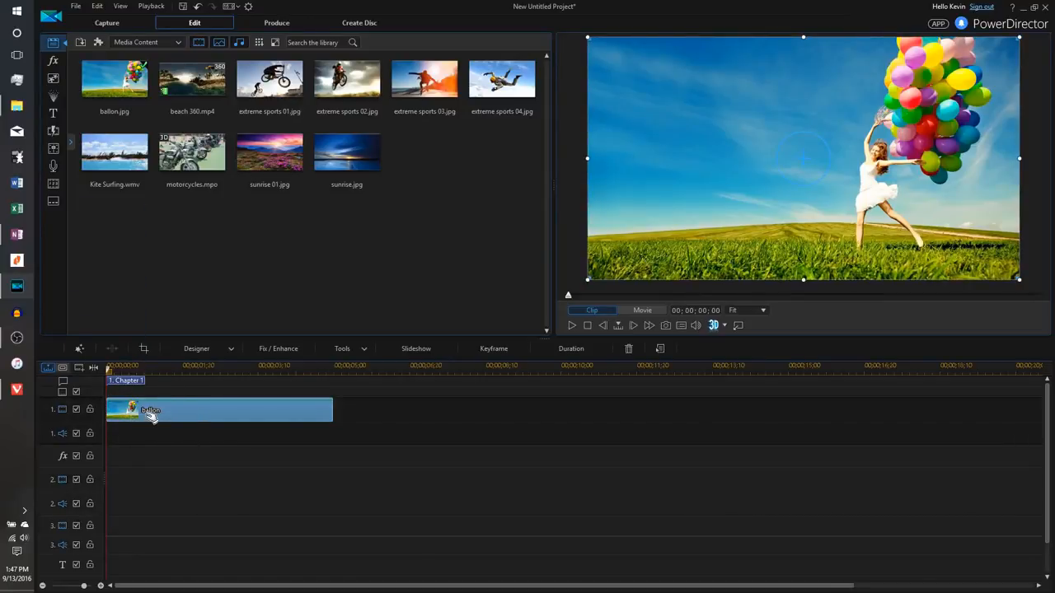
left_click_drag(144, 161, 333, 430)
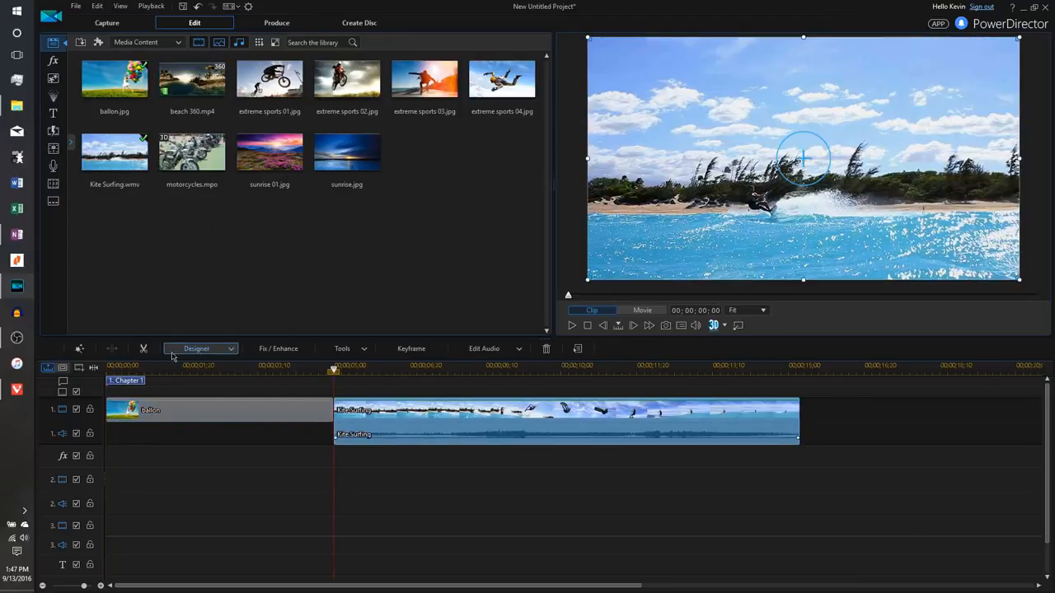
- Open the Kite Surfing clip in Mask Designer, try to view the mask motion settings, and close the designer
left_click(207, 351)
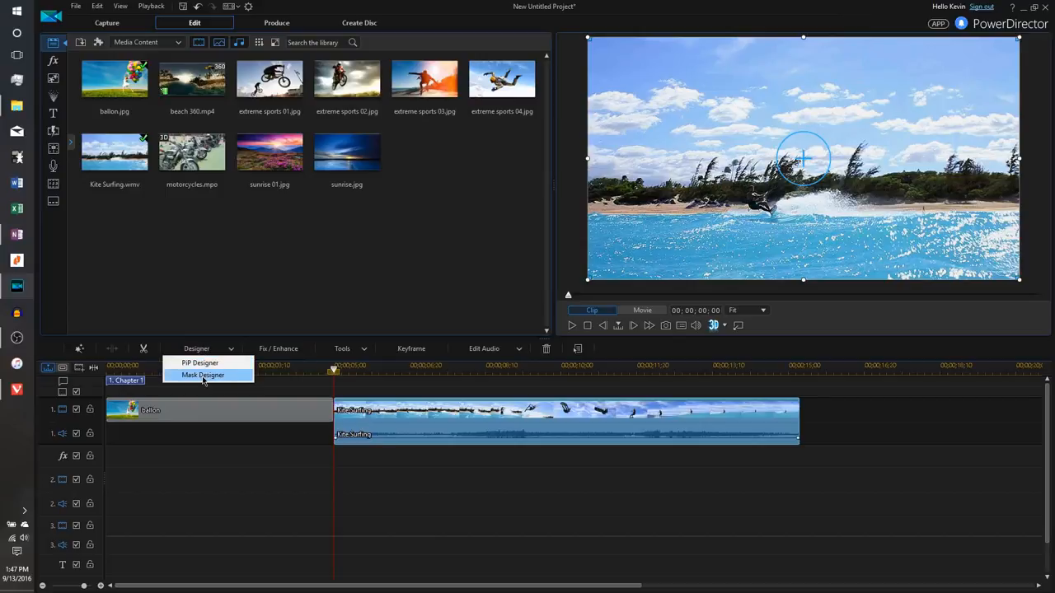
left_click(202, 377)
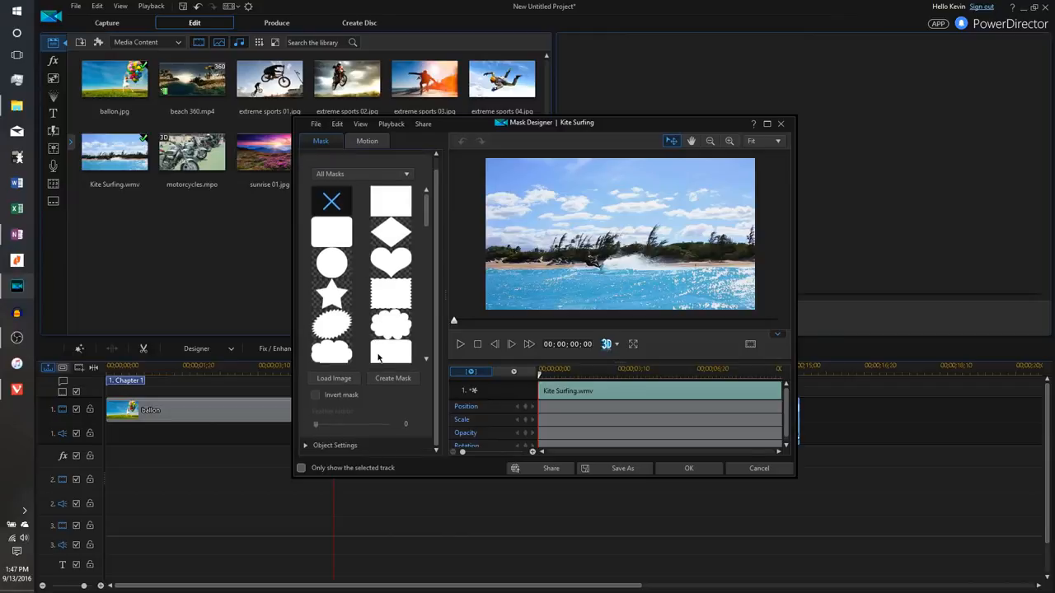
left_click(366, 143)
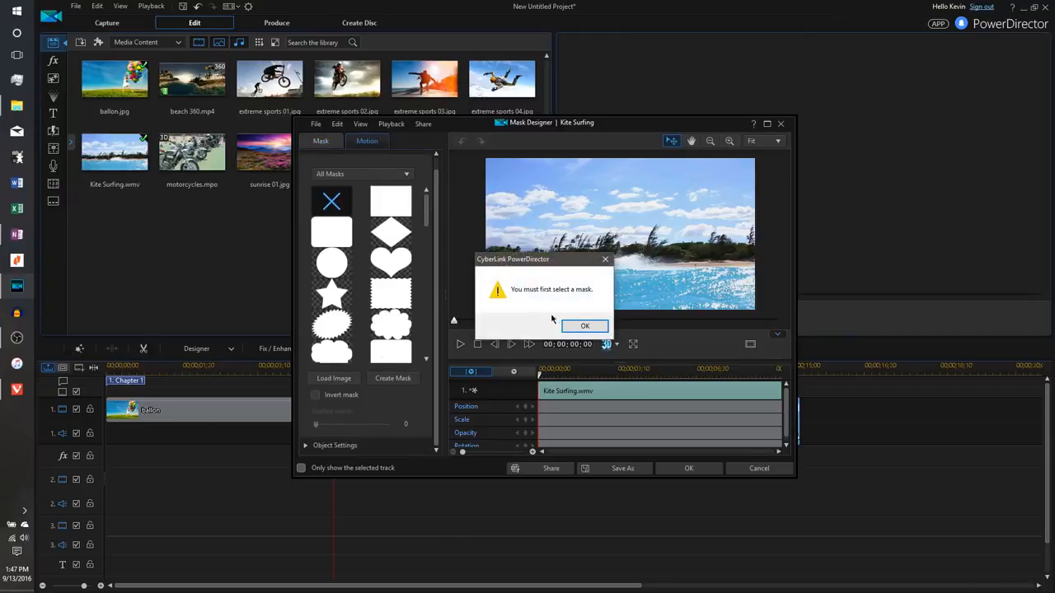
left_click(584, 328)
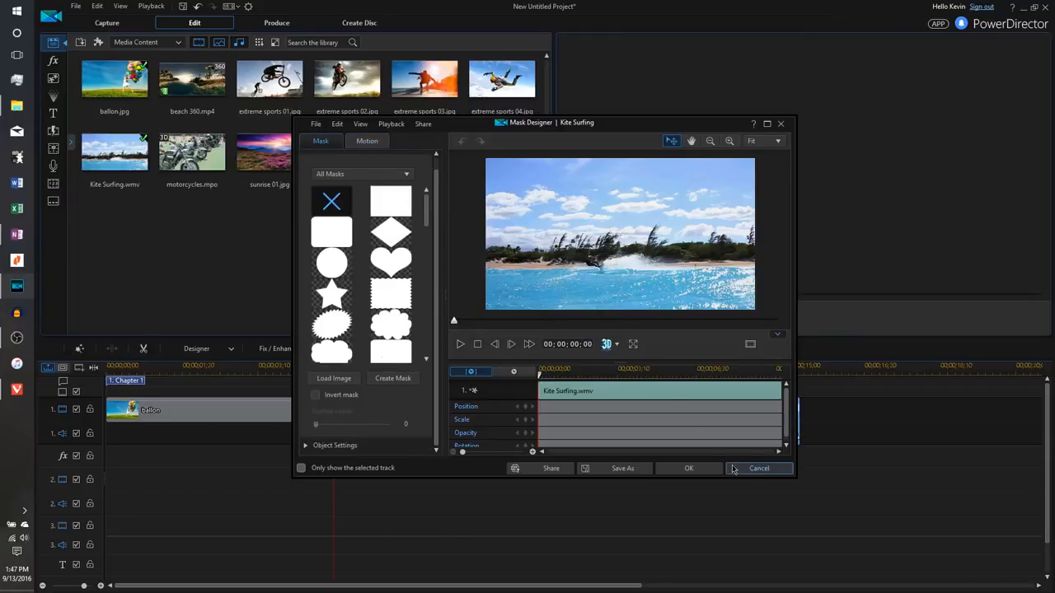
left_click(682, 466)
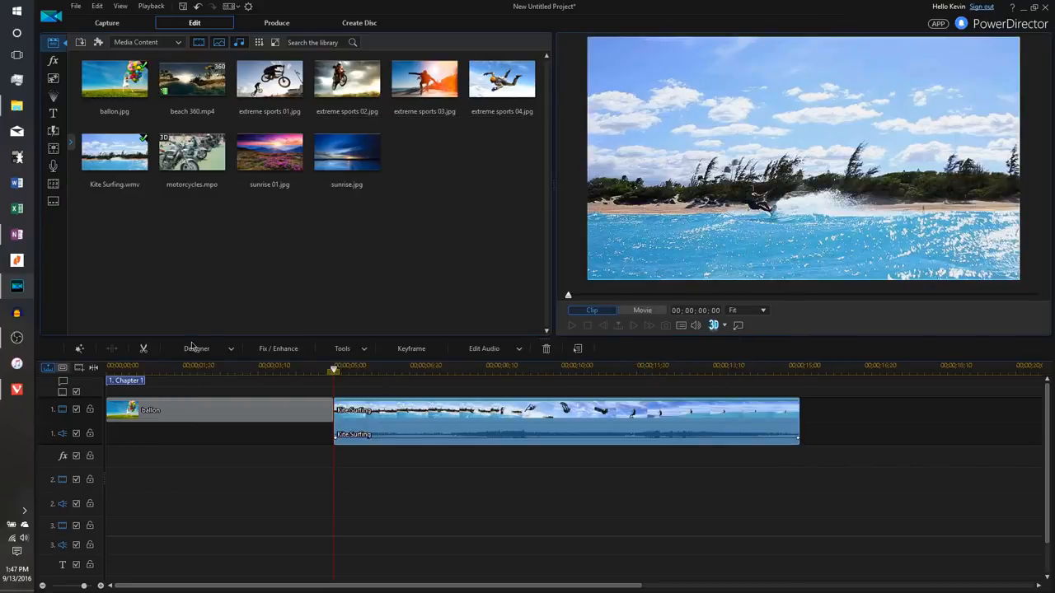
- Open the Kite Surfing clip in PiP Designer, collapse the Chroma Key settings, and try switching Flip on and back off
left_click(203, 351)
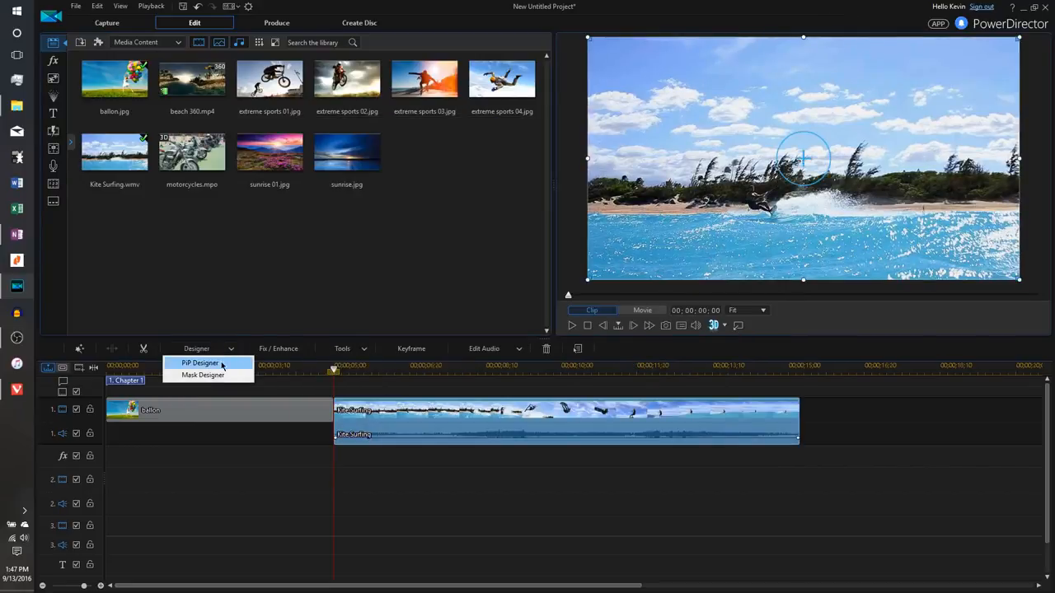
left_click(221, 365)
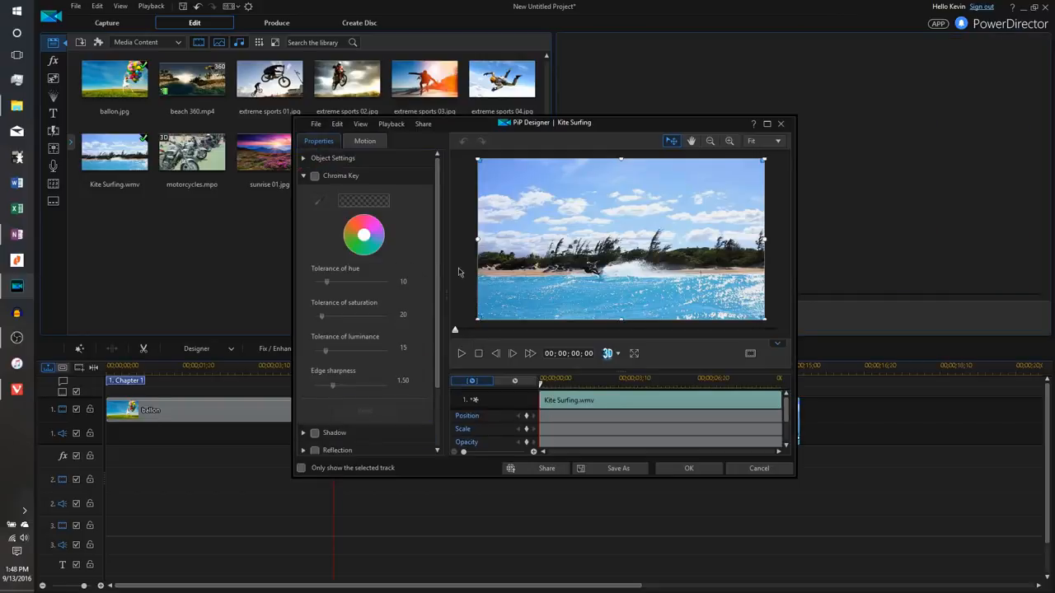
left_click(305, 176)
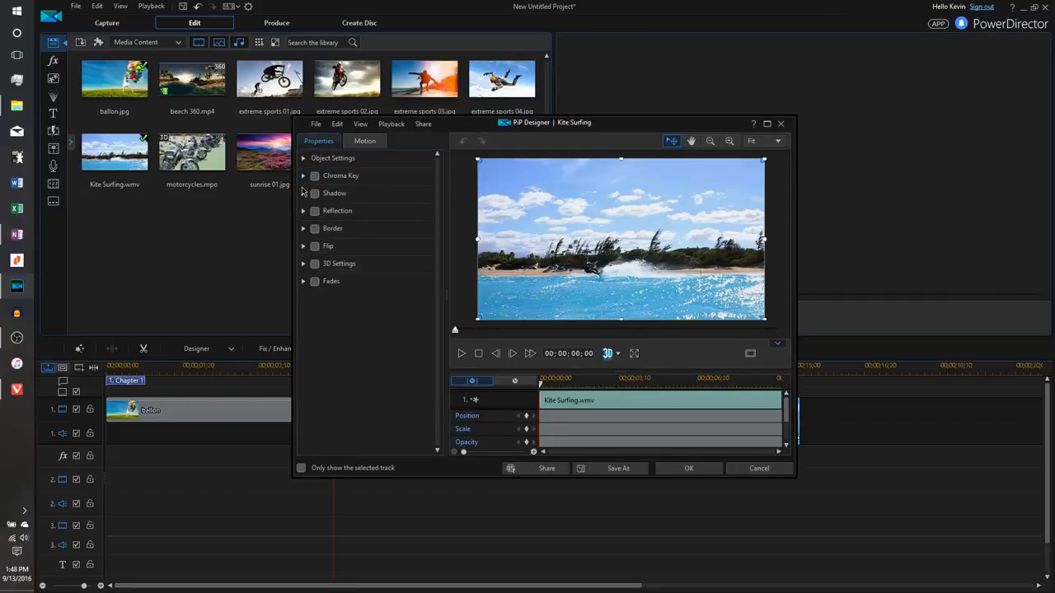
left_click(314, 248)
left_click(314, 247)
- Enable Fades with both fade-in and fade-out for the Kite Surfing clip and apply the changes
left_click(315, 282)
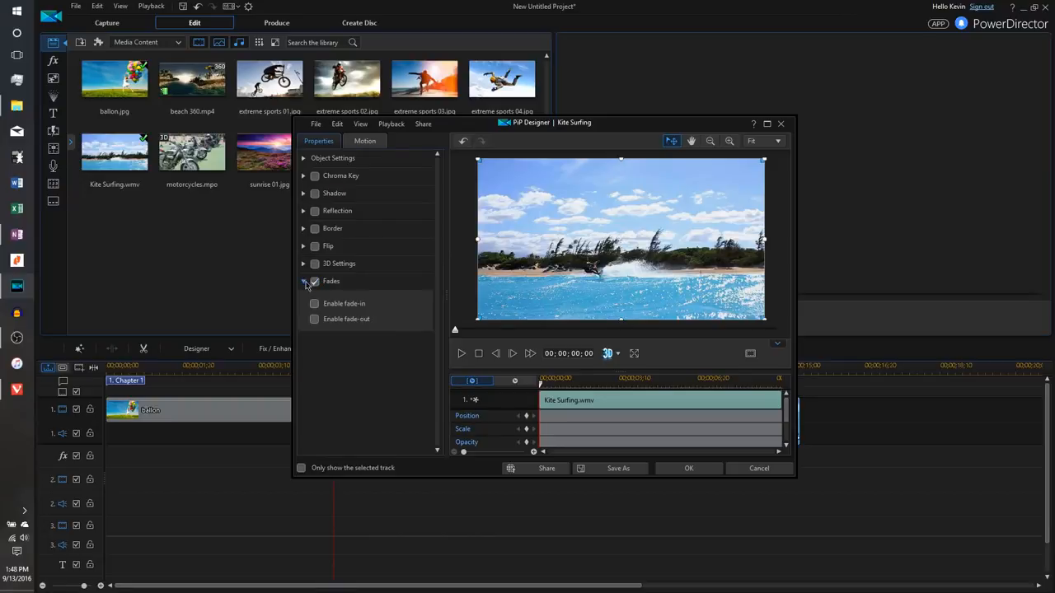
left_click(314, 304)
left_click(314, 319)
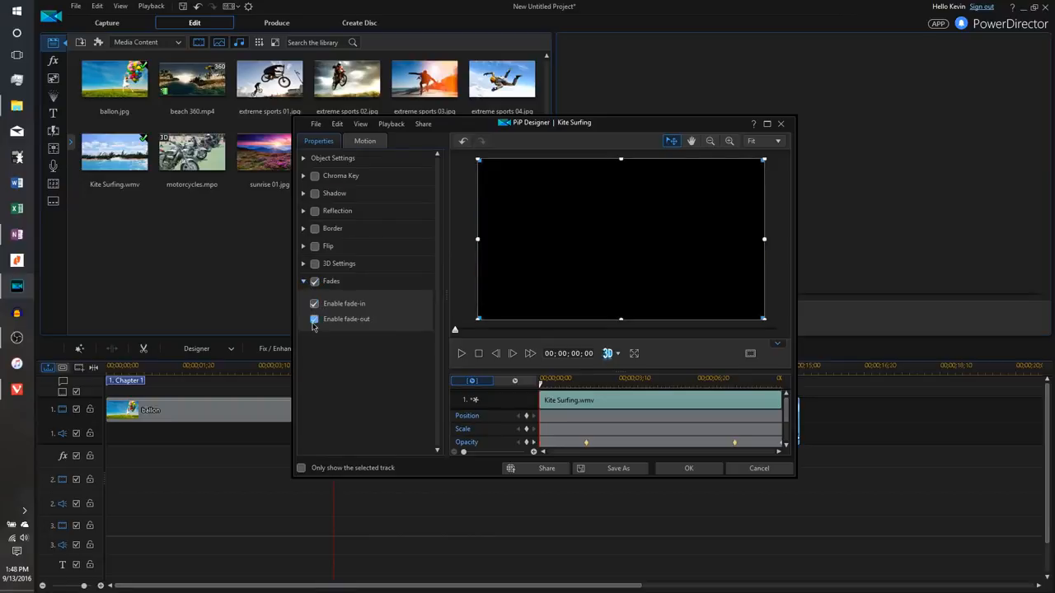
left_click(691, 468)
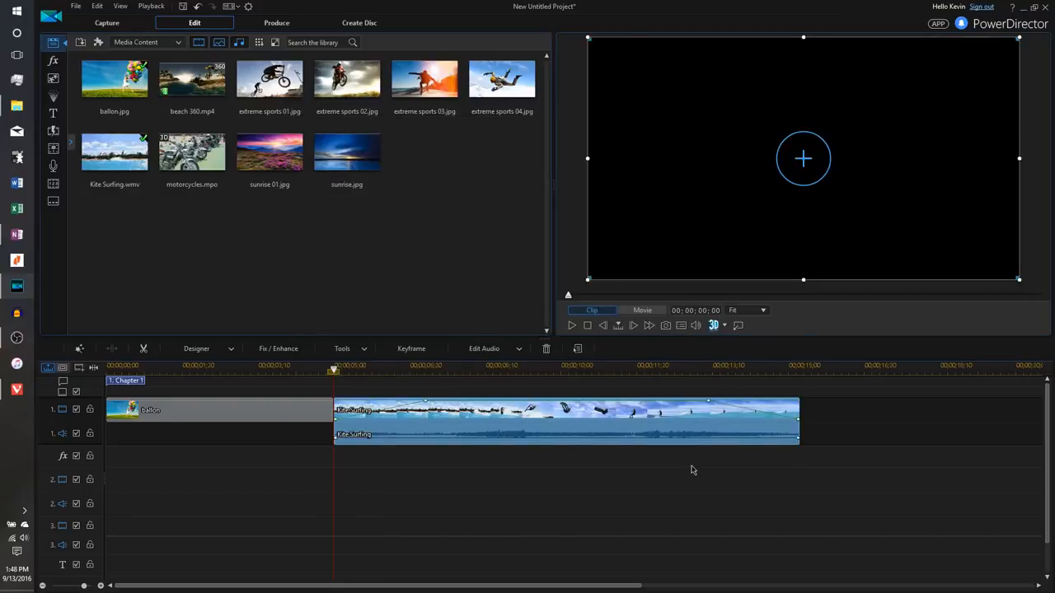
- Select both the ballon and Kite Surfing clips on video track 1 and delete them from the timeline
left_click(231, 349)
left_click(278, 464)
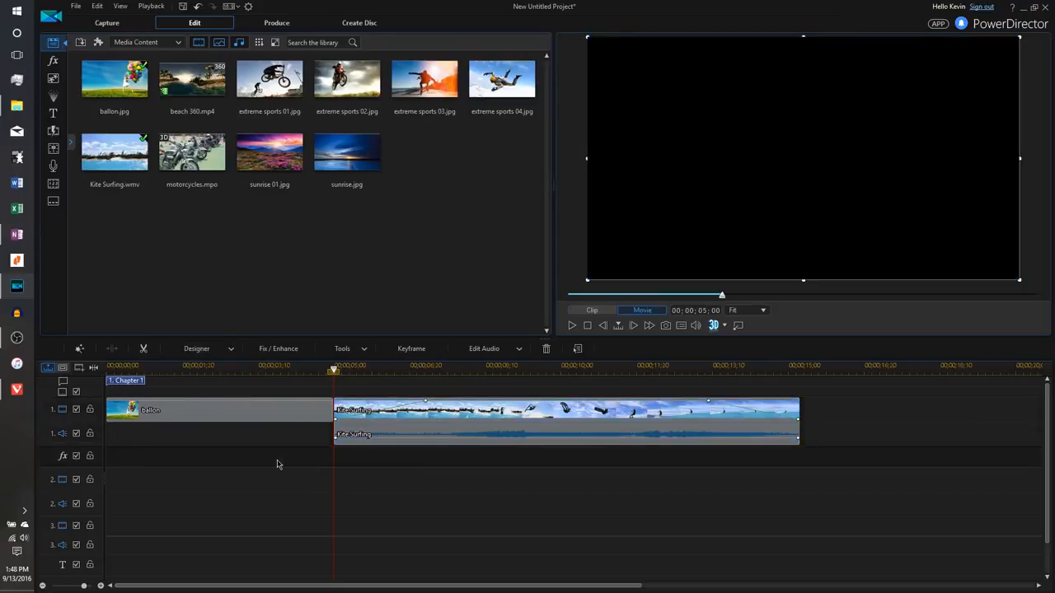
left_click_drag(429, 495, 250, 406)
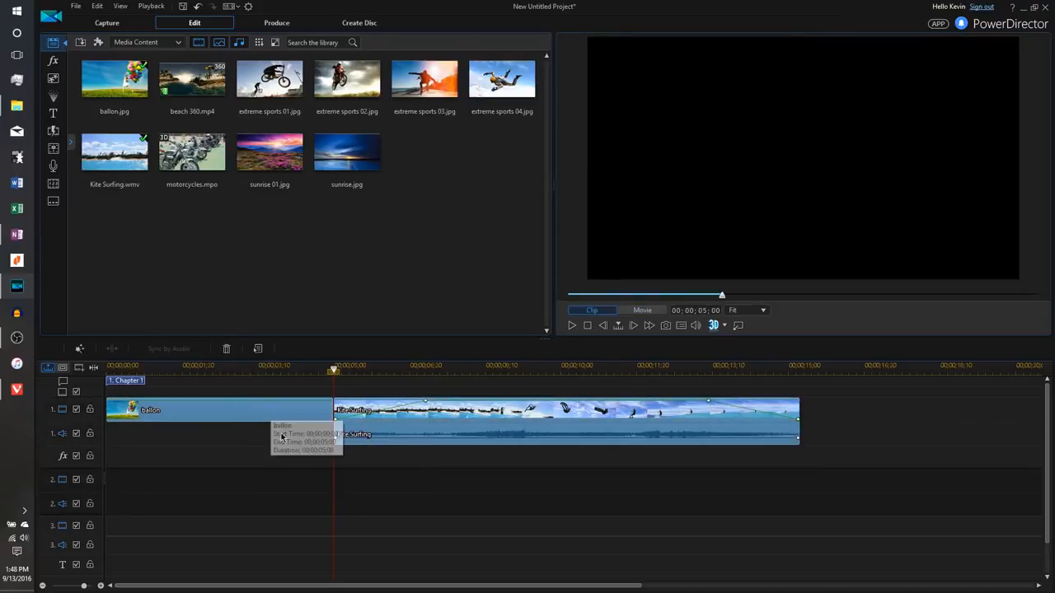
key("Delete")
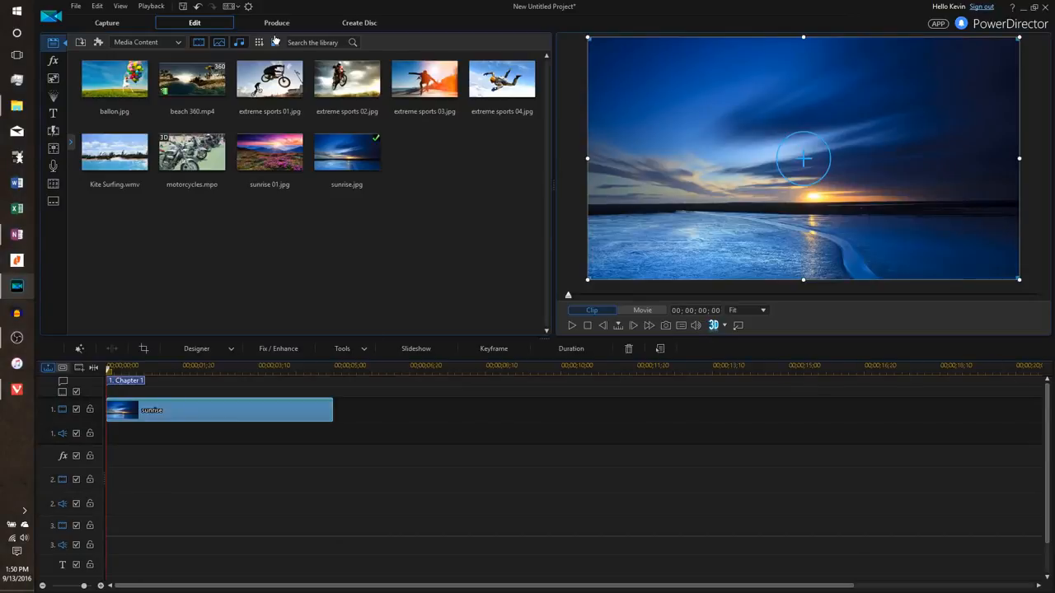
- Examine the output file formats and profile settings for producing the sunrise project, and return to timeline editing
left_click(275, 25)
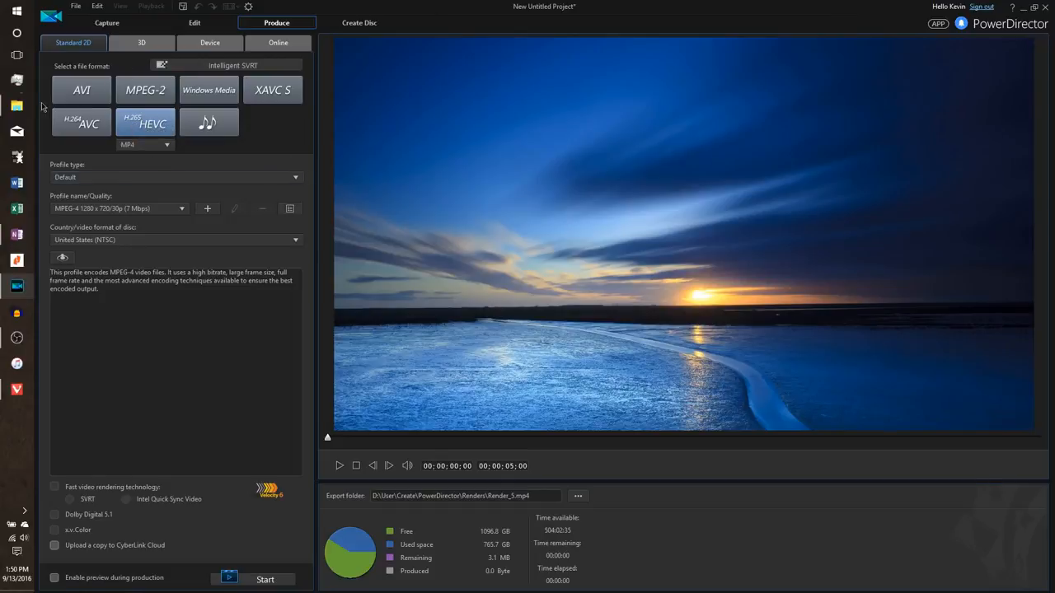
left_click(195, 22)
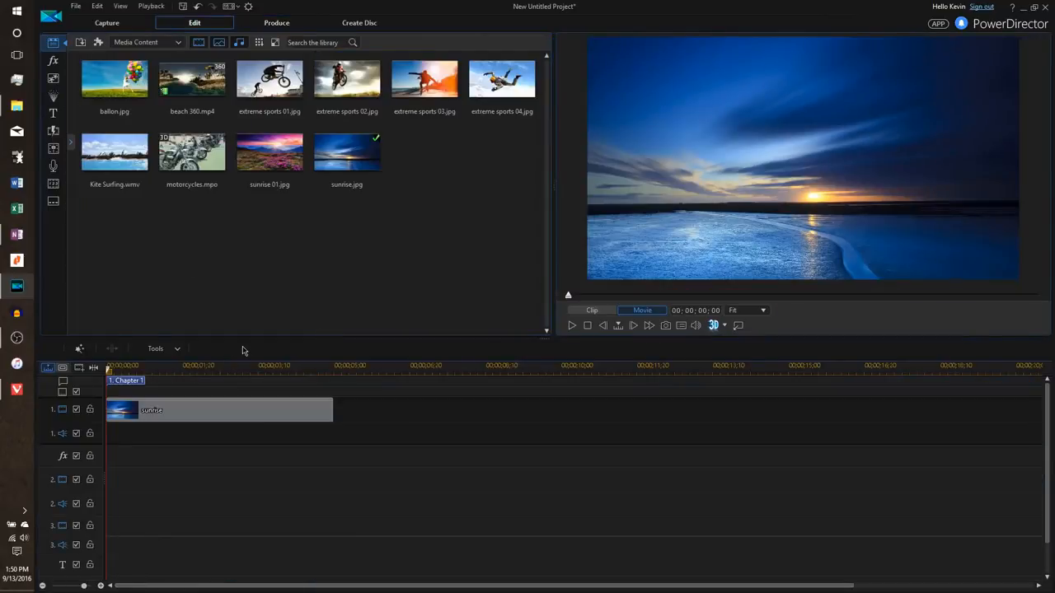